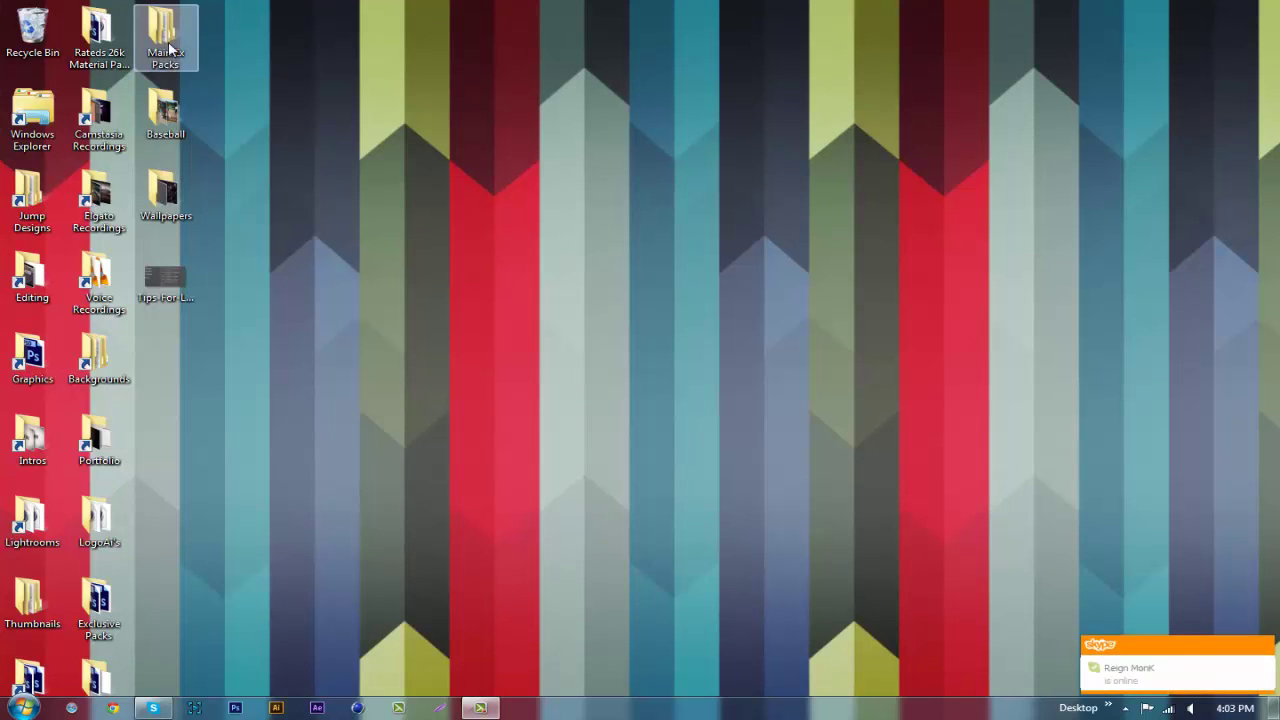
Step: Browse into Main Ex Packs > Photoshop > Photoshop Templates, then close that folder window
double_click(182, 36)
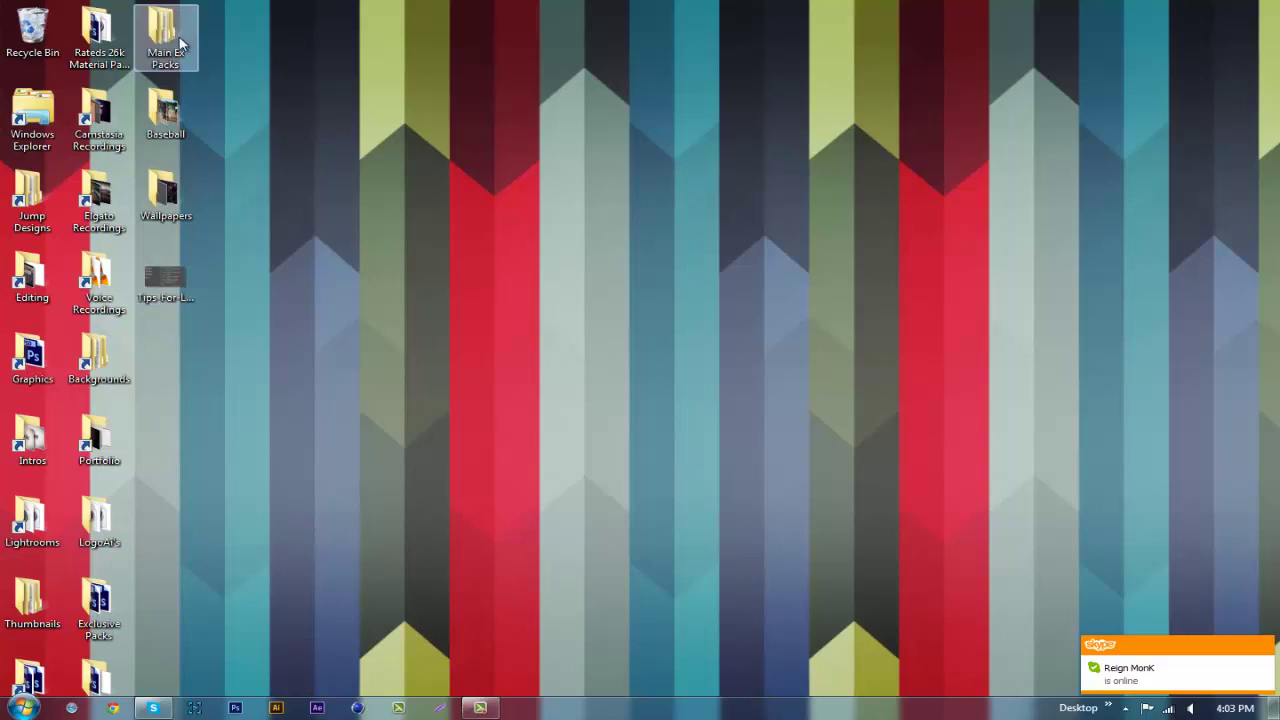
double_click(372, 115)
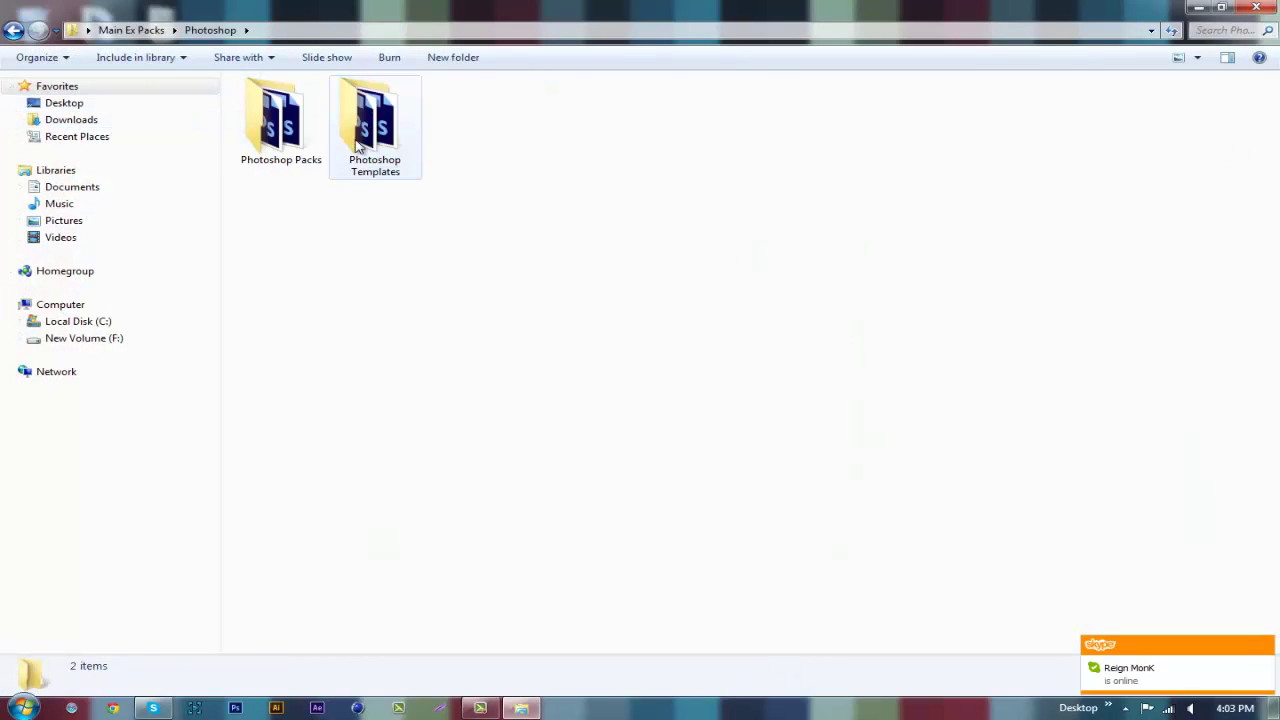
double_click(372, 115)
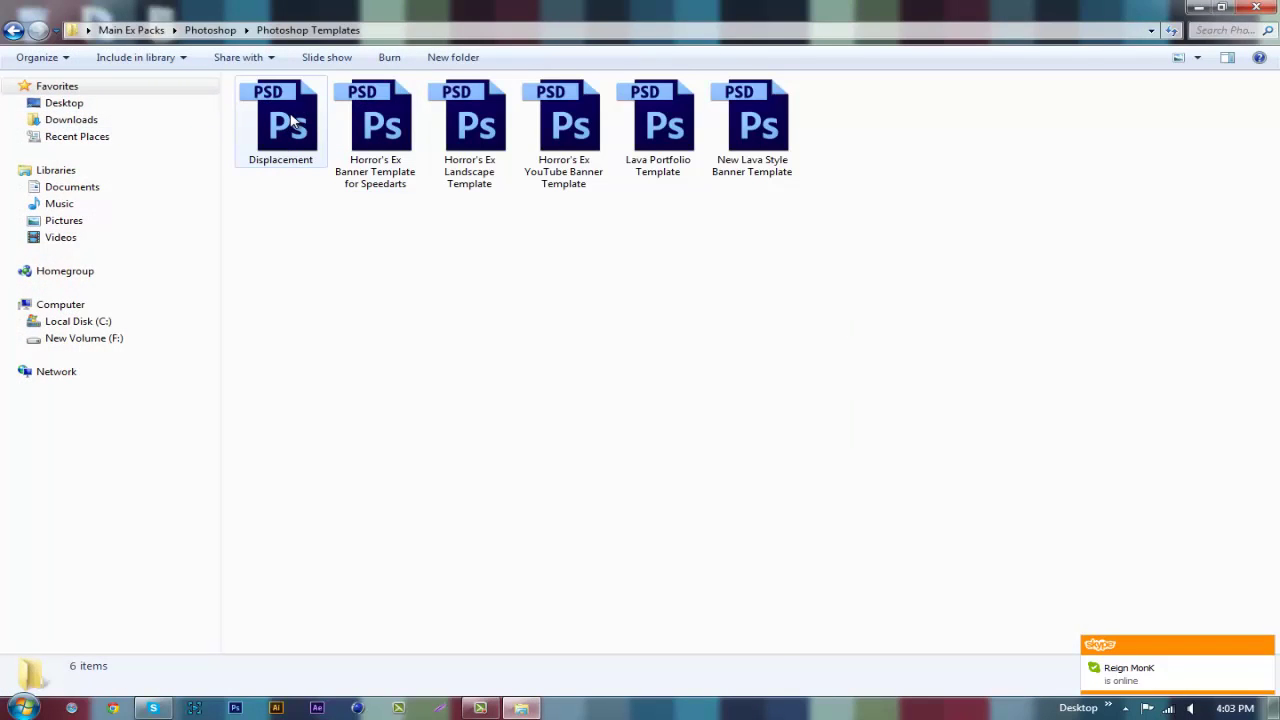
click(1256, 8)
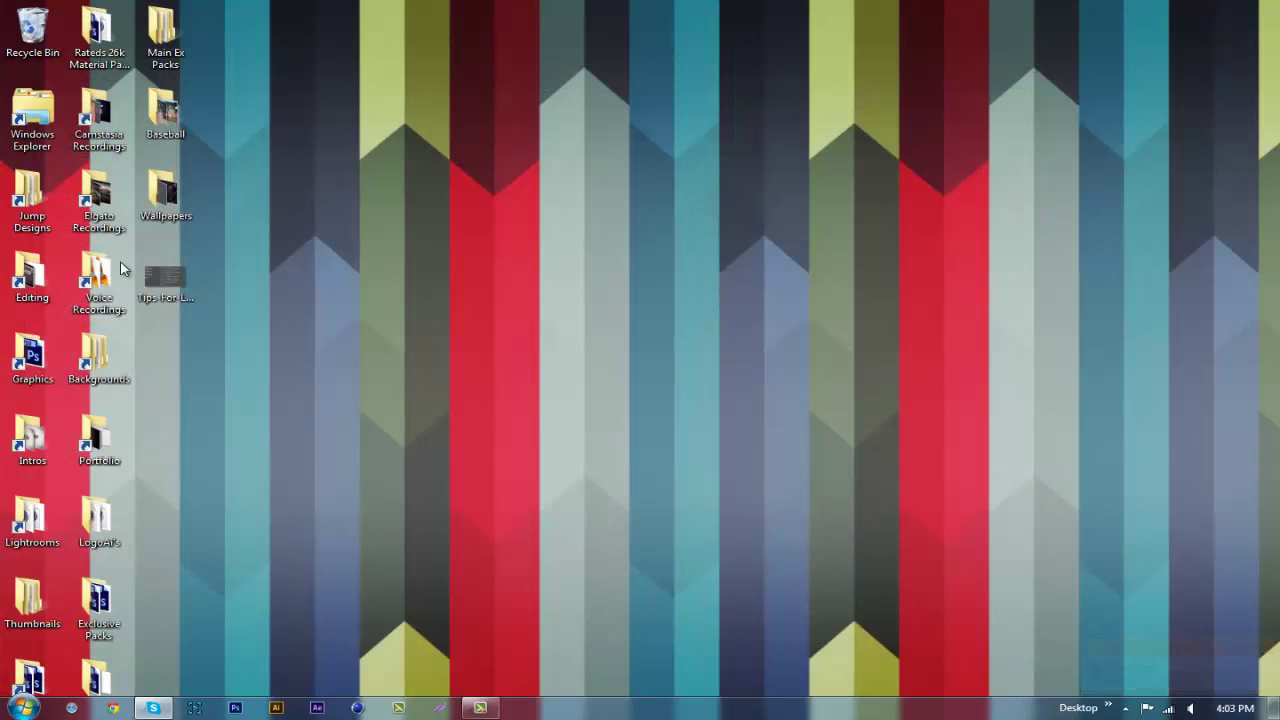
Step: Open Saw Lava Render from Backgrounds > YouTube BG's > Saw Projects BG's in Photoshop CS6
double_click(97, 352)
double_click(285, 240)
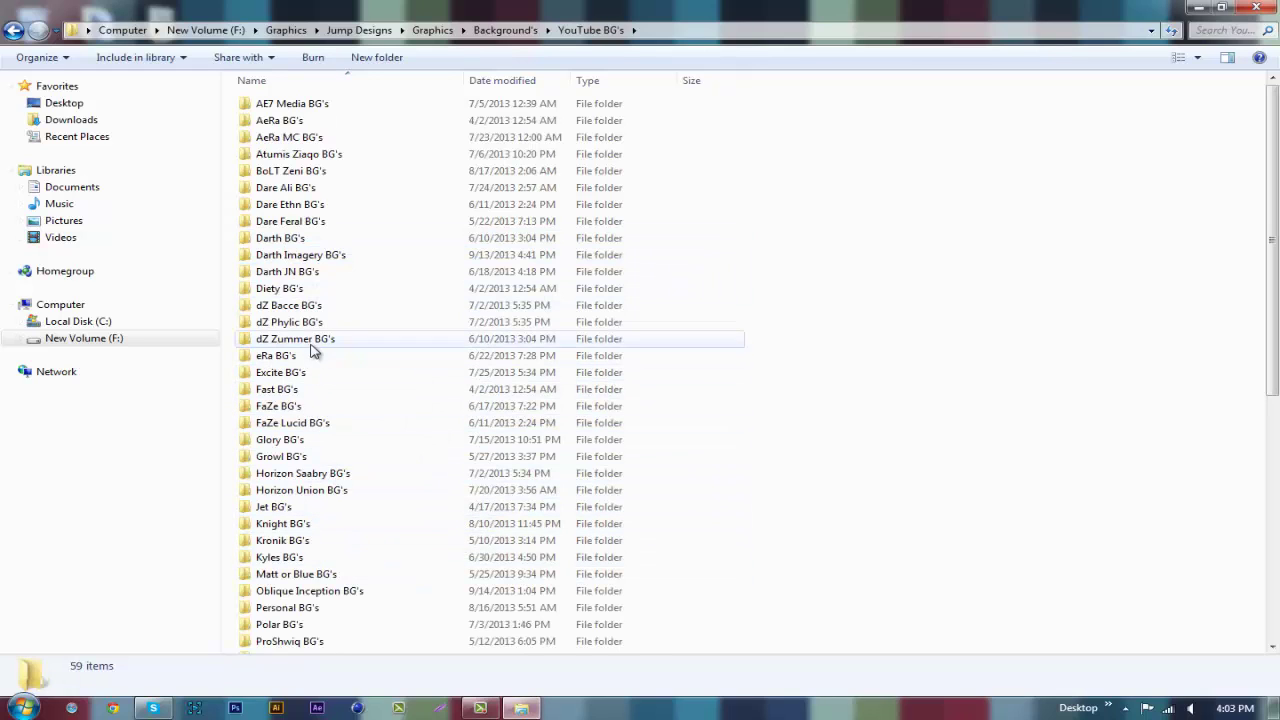
scroll(296, 258, down, 2)
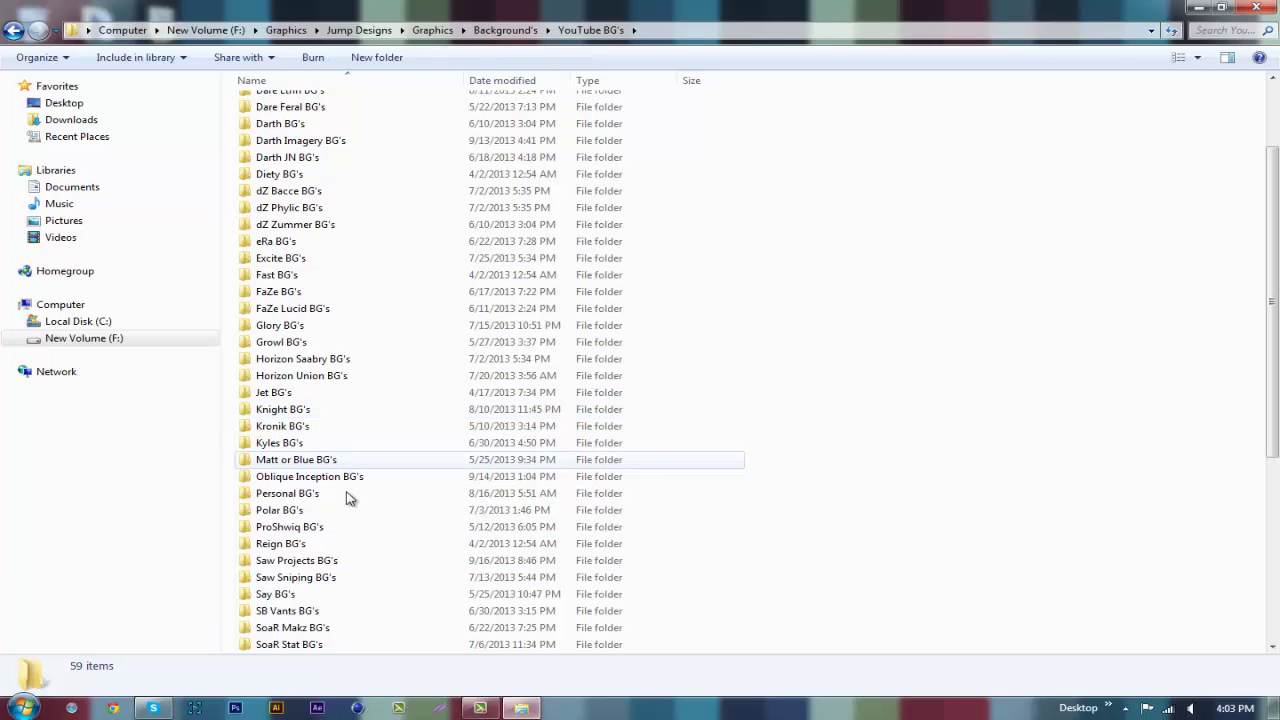
double_click(346, 566)
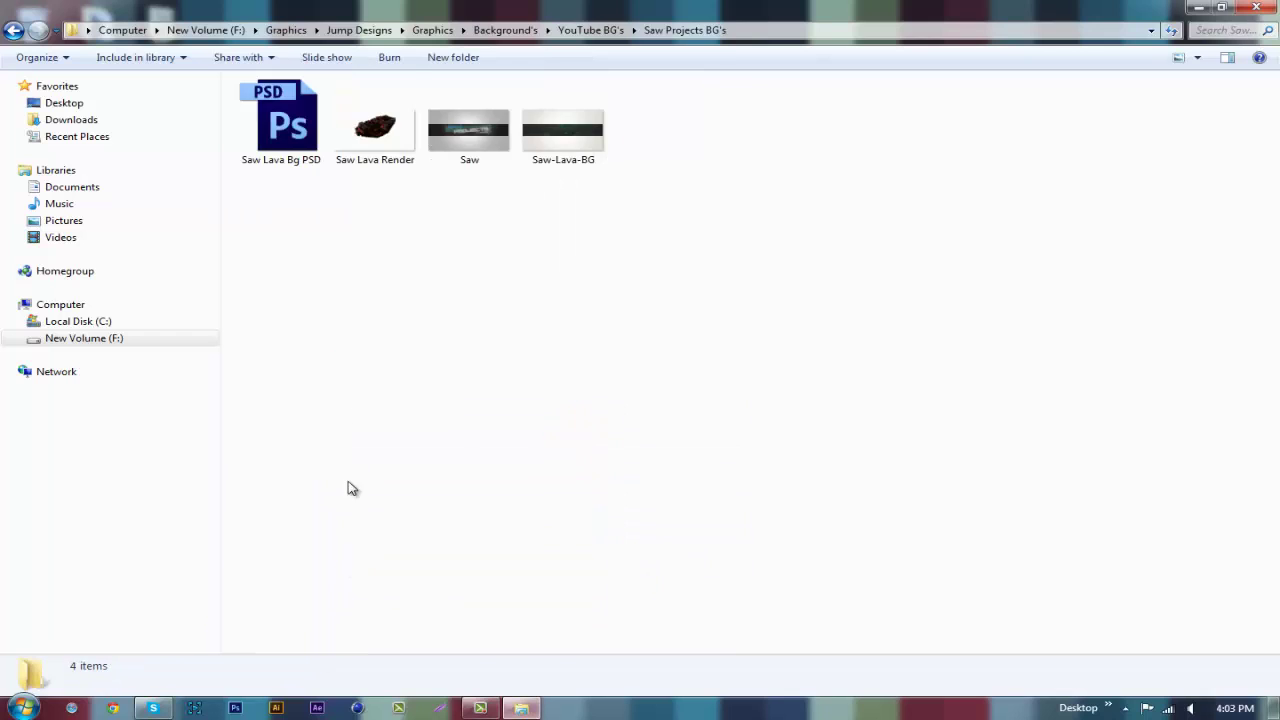
right_click(369, 134)
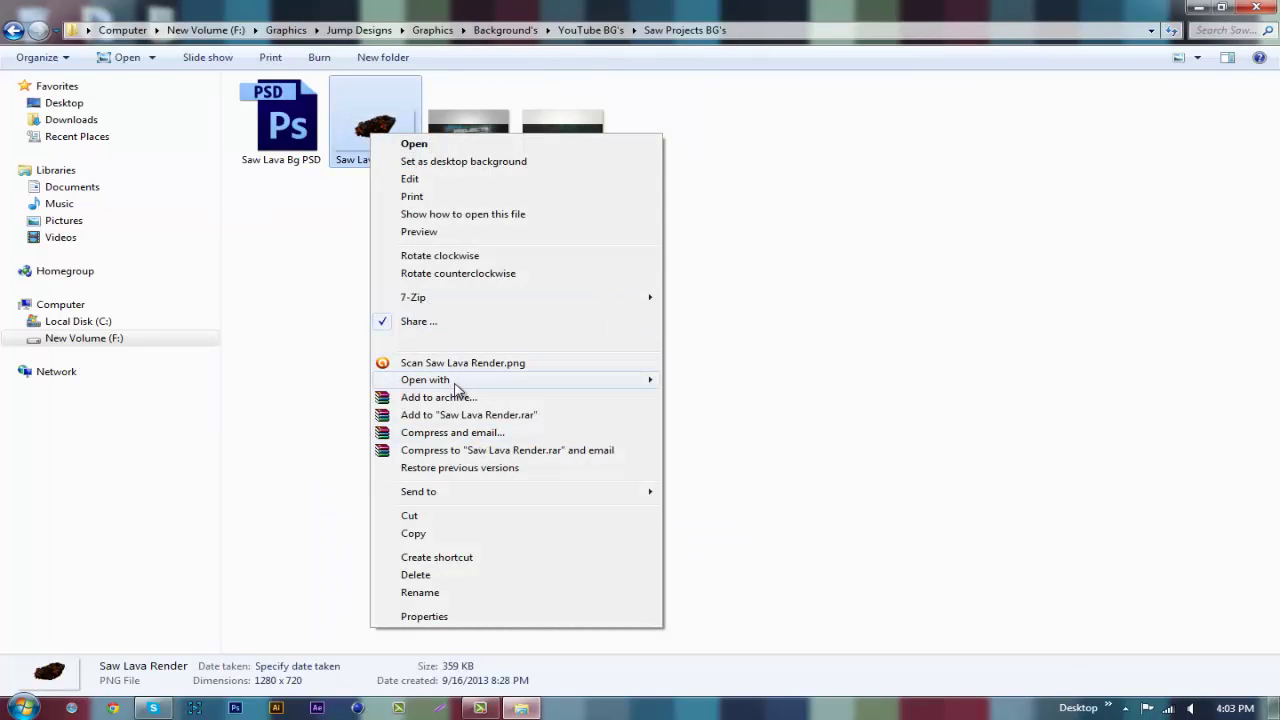
mouse_move(550, 385)
click(740, 434)
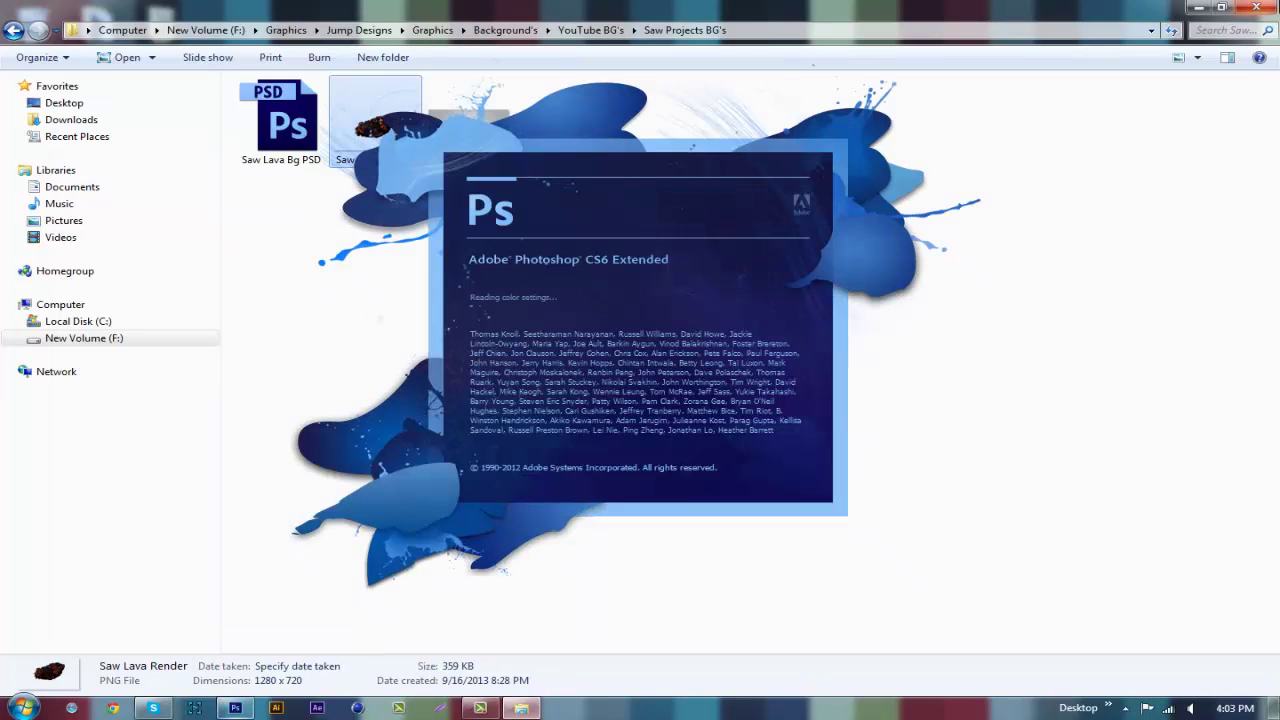
Step: Add a new layer below the lava render and paint it white with the Brush
click(1256, 7)
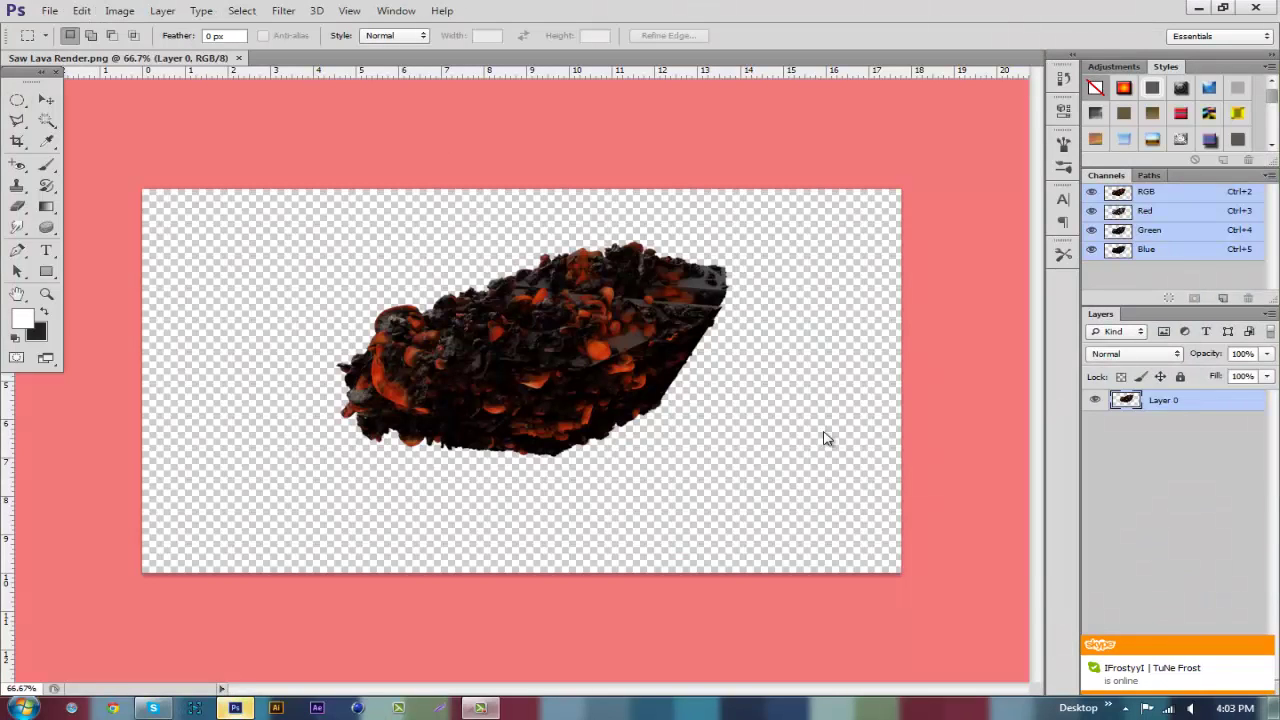
click(1261, 648)
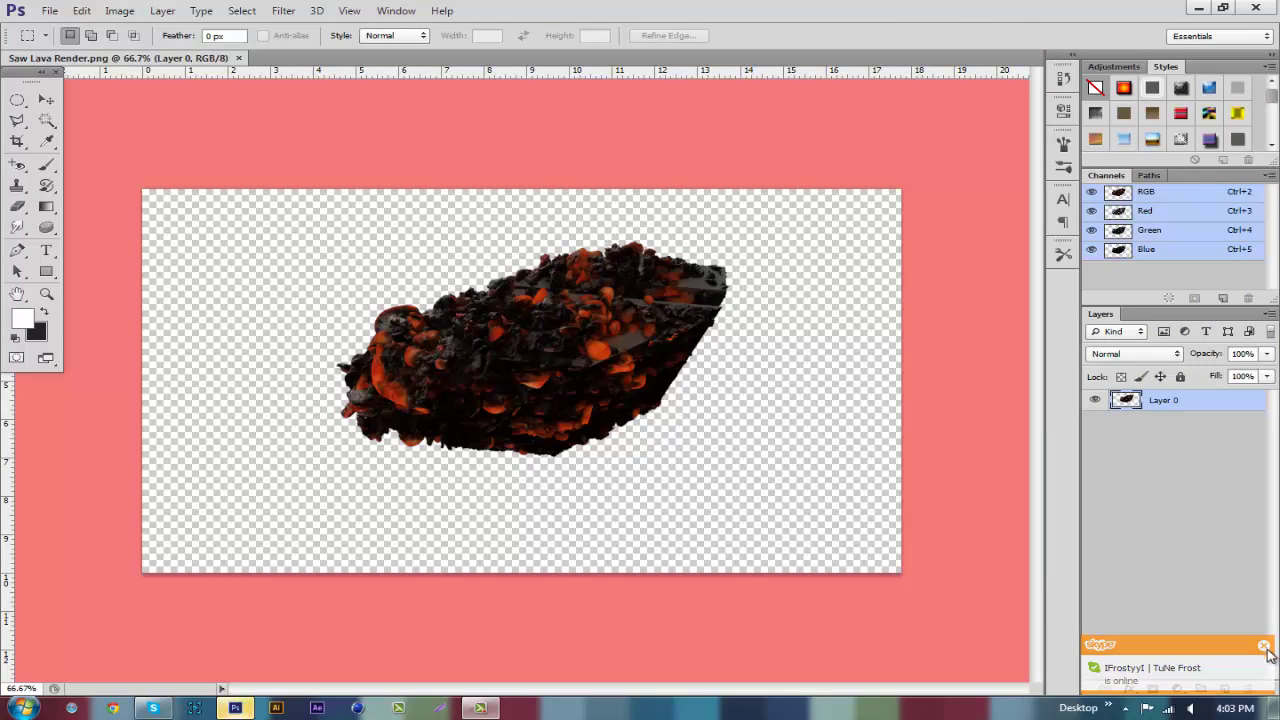
click(1224, 689)
drag(1197, 404, 1196, 431)
click(45, 168)
mouse_move(453, 267)
mouse_down()
mouse_move(369, 272)
mouse_move(801, 350)
mouse_move(1219, 393)
mouse_move(745, 524)
mouse_move(428, 467)
mouse_move(692, 282)
mouse_move(649, 178)
mouse_up()
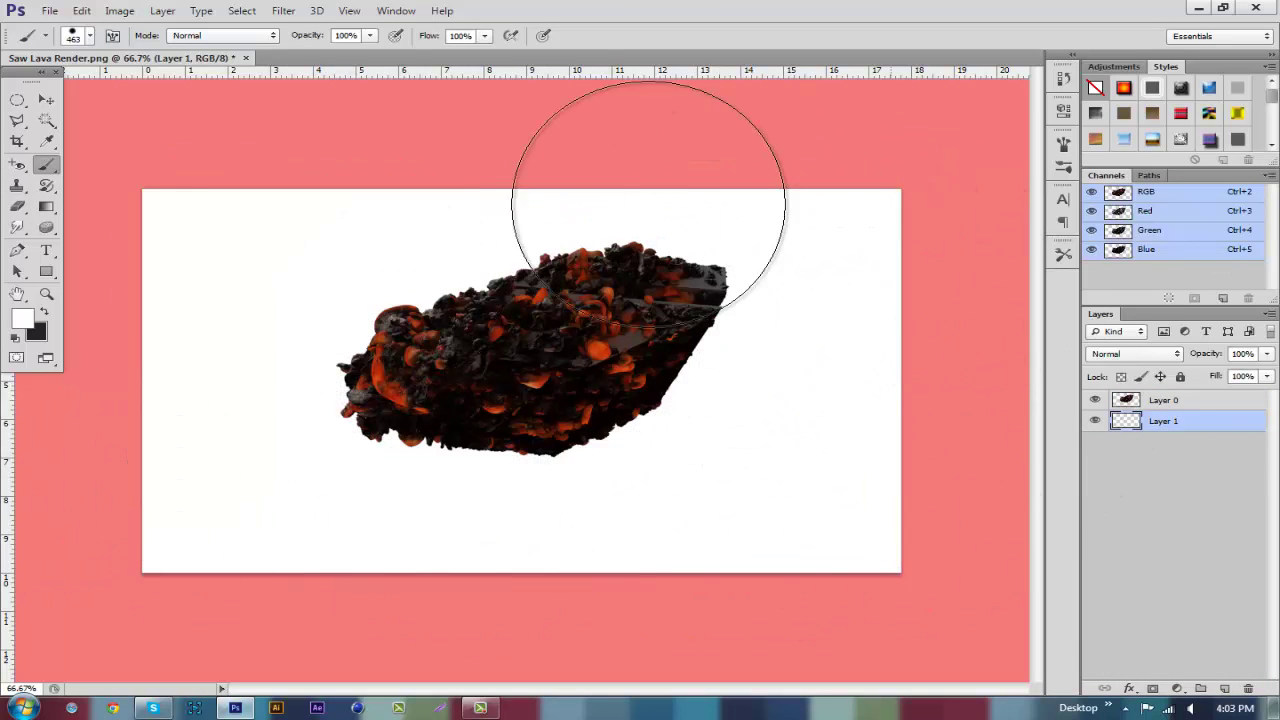
click(1181, 533)
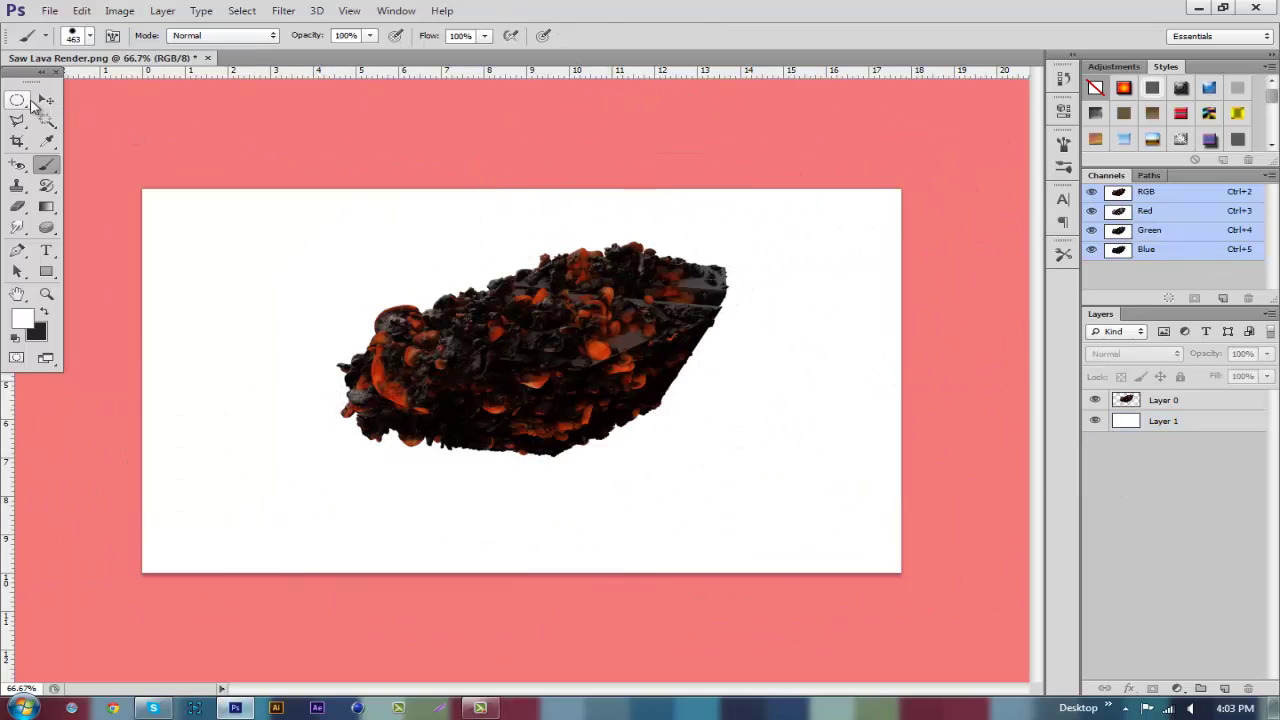
Step: Rename Layer 0 to 'Render' and duplicate it as Render copy
click(17, 99)
click(46, 99)
double_click(1168, 400)
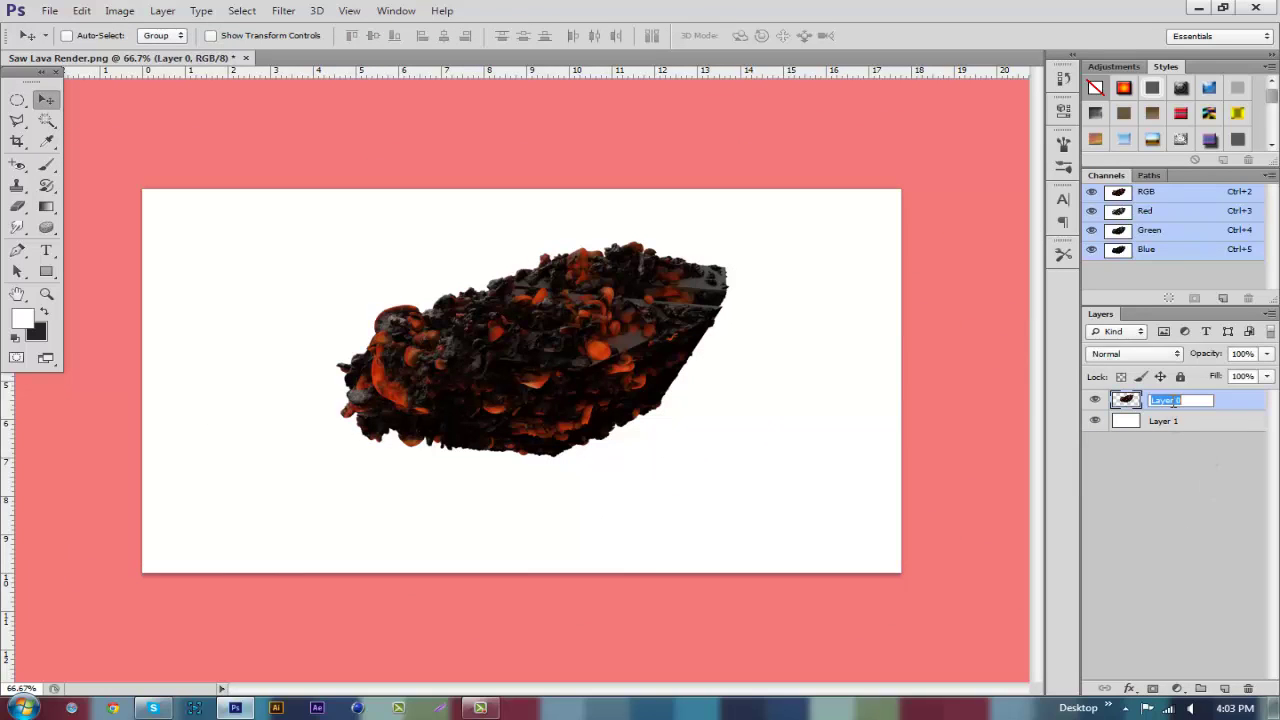
text(Render)
key(Return)
right_click(1172, 404)
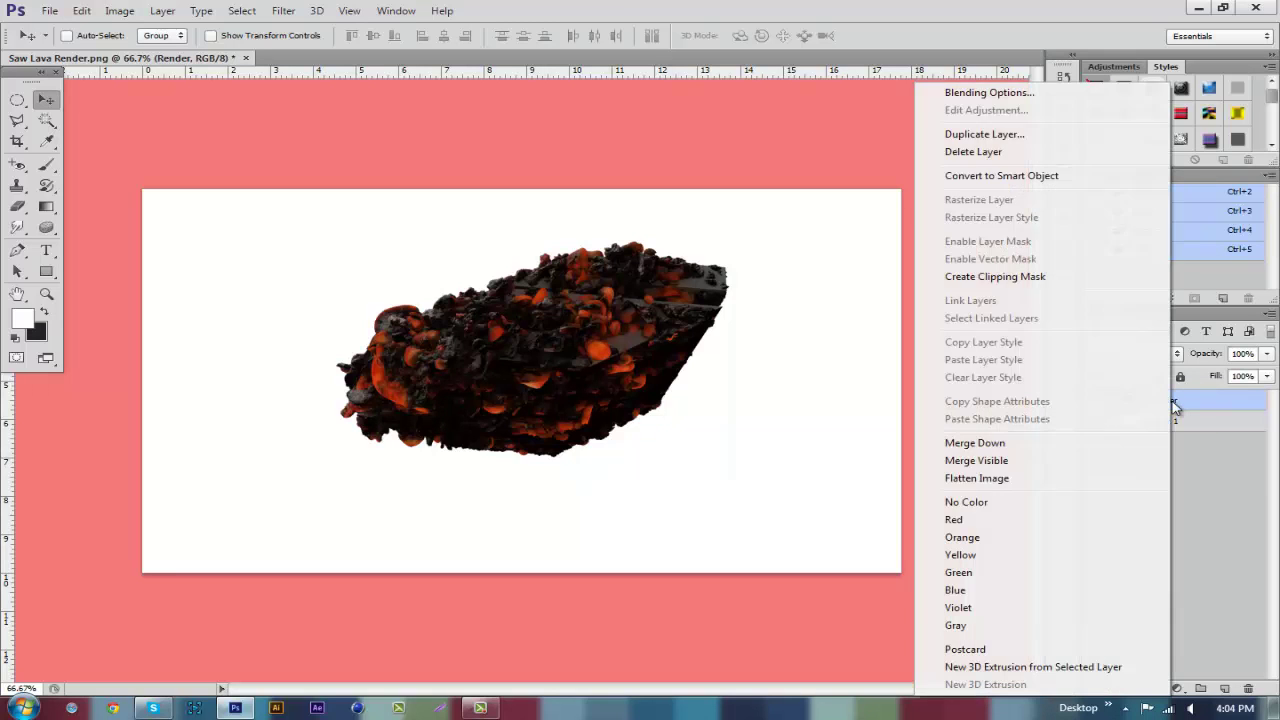
click(1000, 138)
click(818, 214)
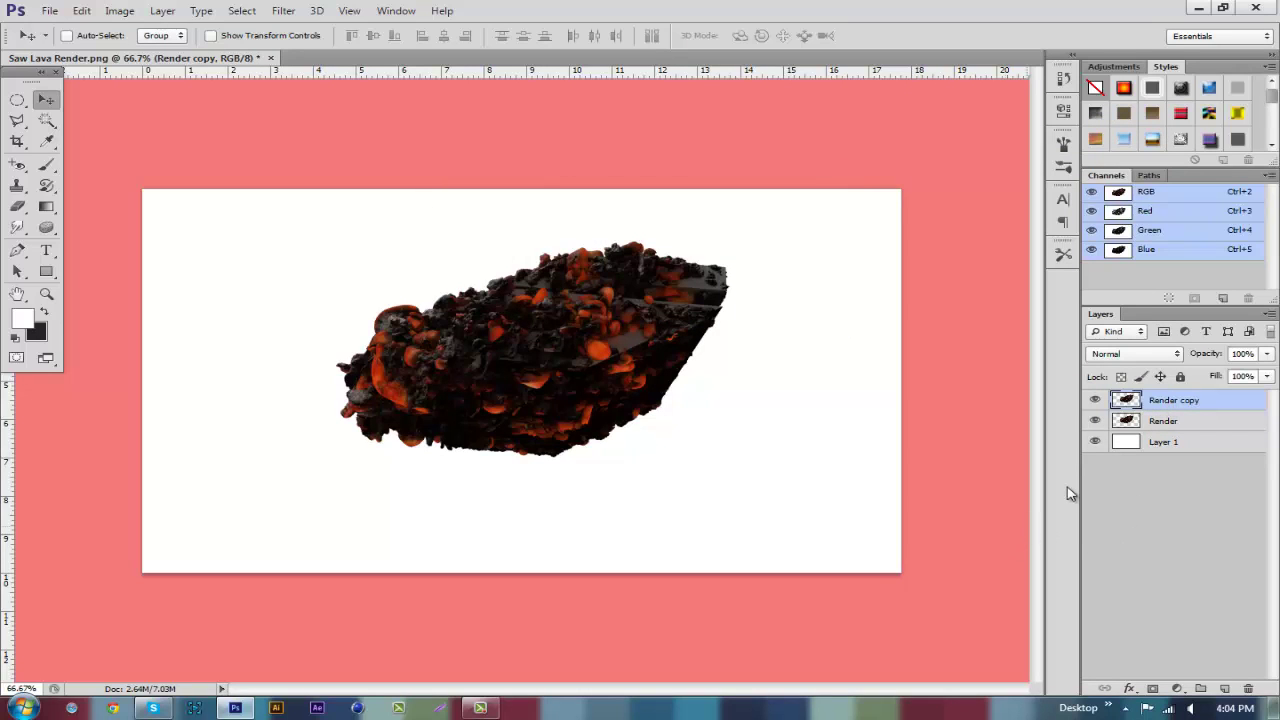
Step: Apply Distort > Displace with horizontal and vertical scale 25, using Displacement.psd as the map
click(284, 11)
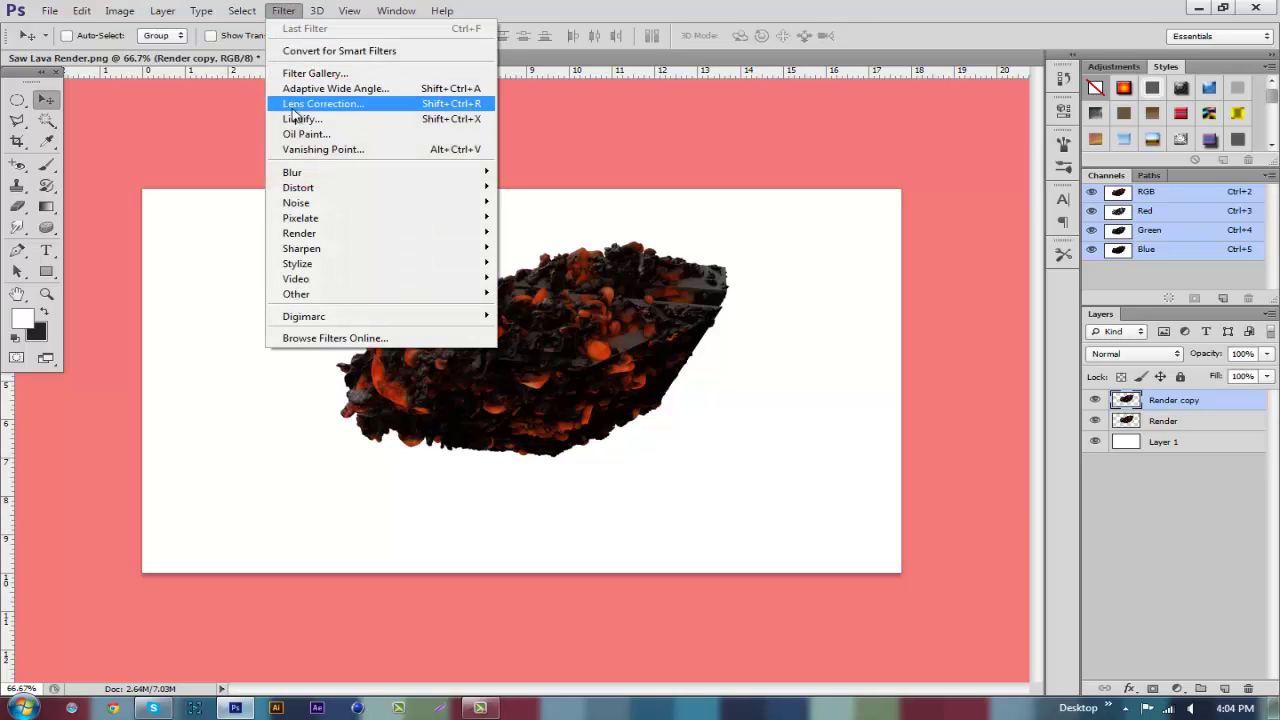
mouse_move(310, 190)
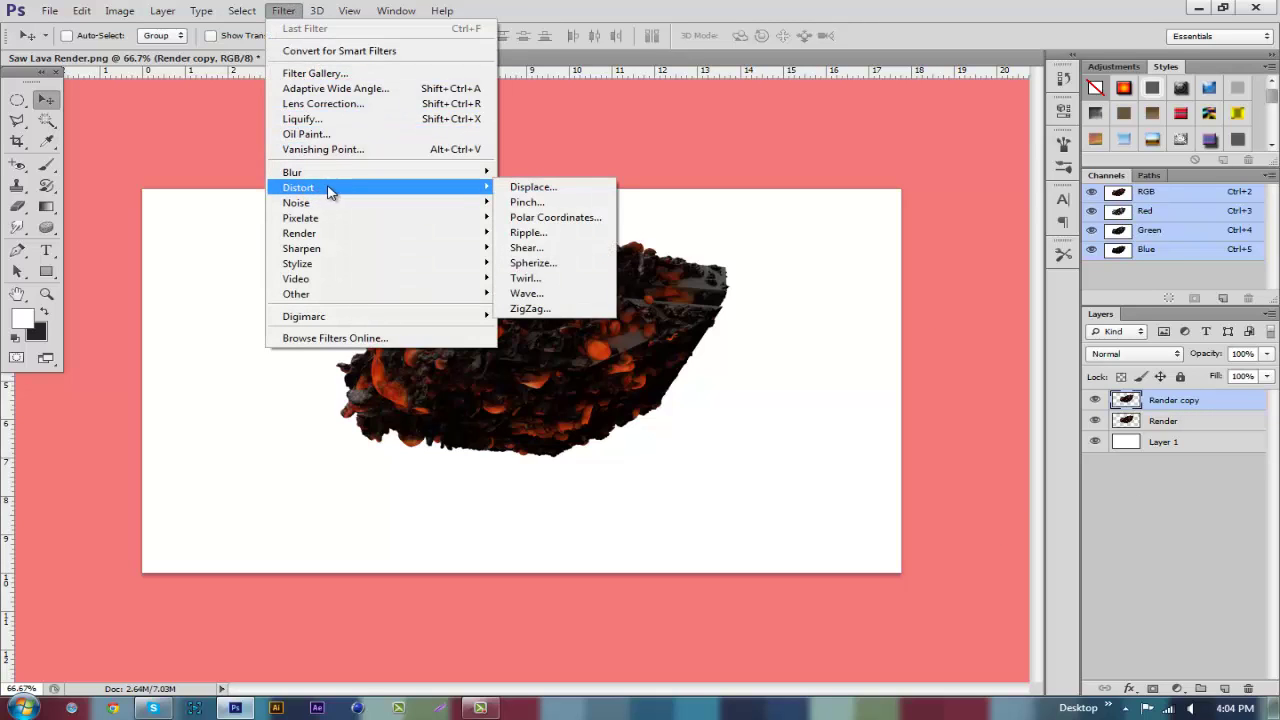
click(507, 192)
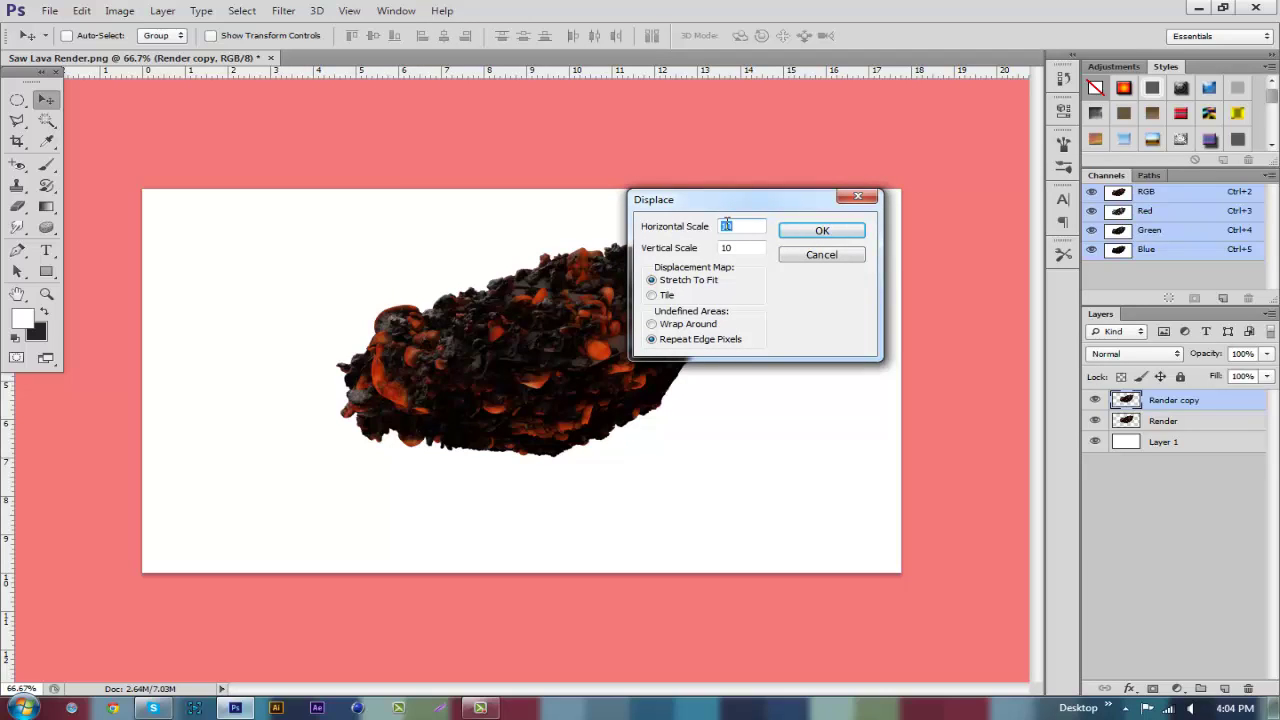
text(25)
key(Tab)
text(25)
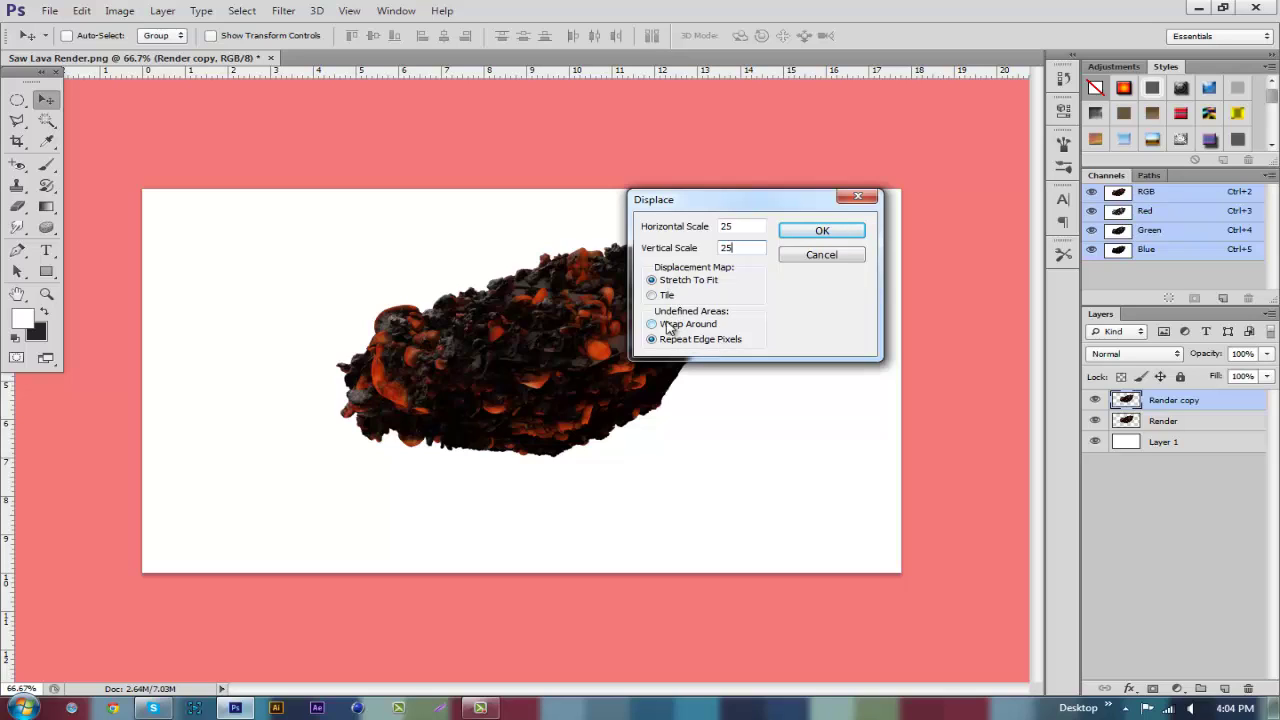
click(815, 234)
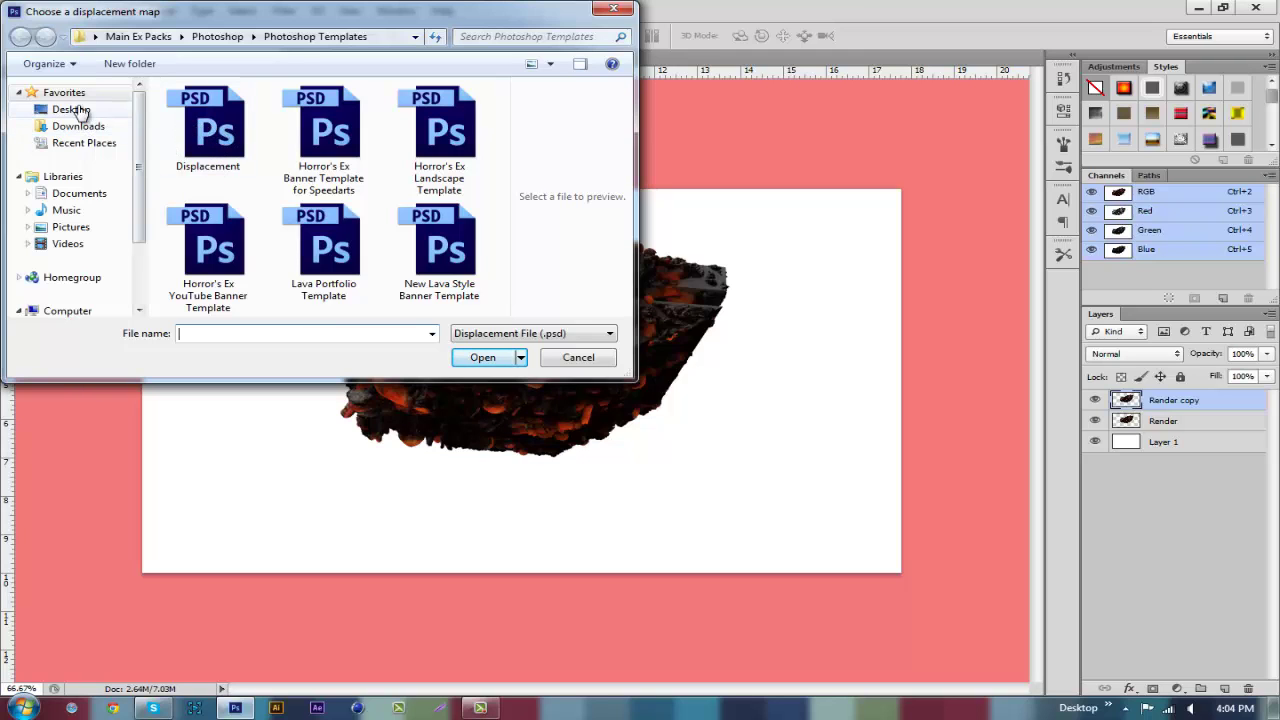
click(208, 125)
click(481, 360)
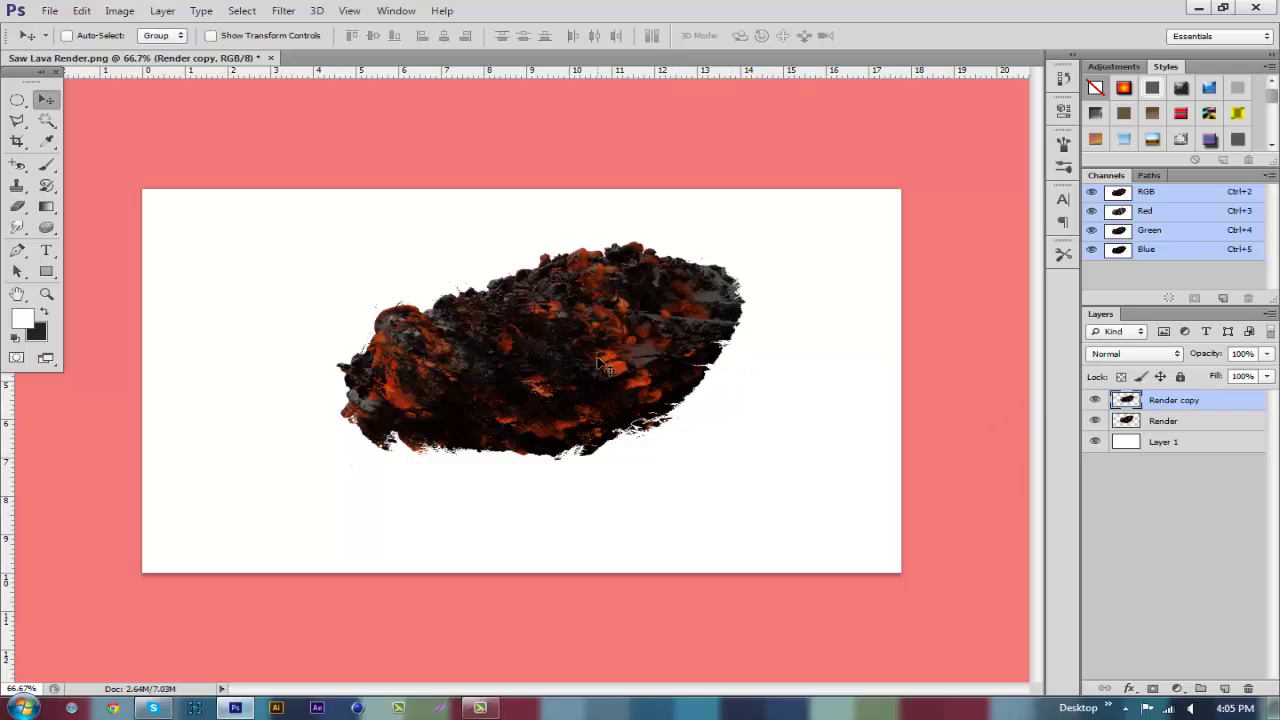
Step: Nudge Render copy slightly and set up the Eraser with a soft round brush
drag(597, 362, 589, 352)
drag(589, 352, 590, 354)
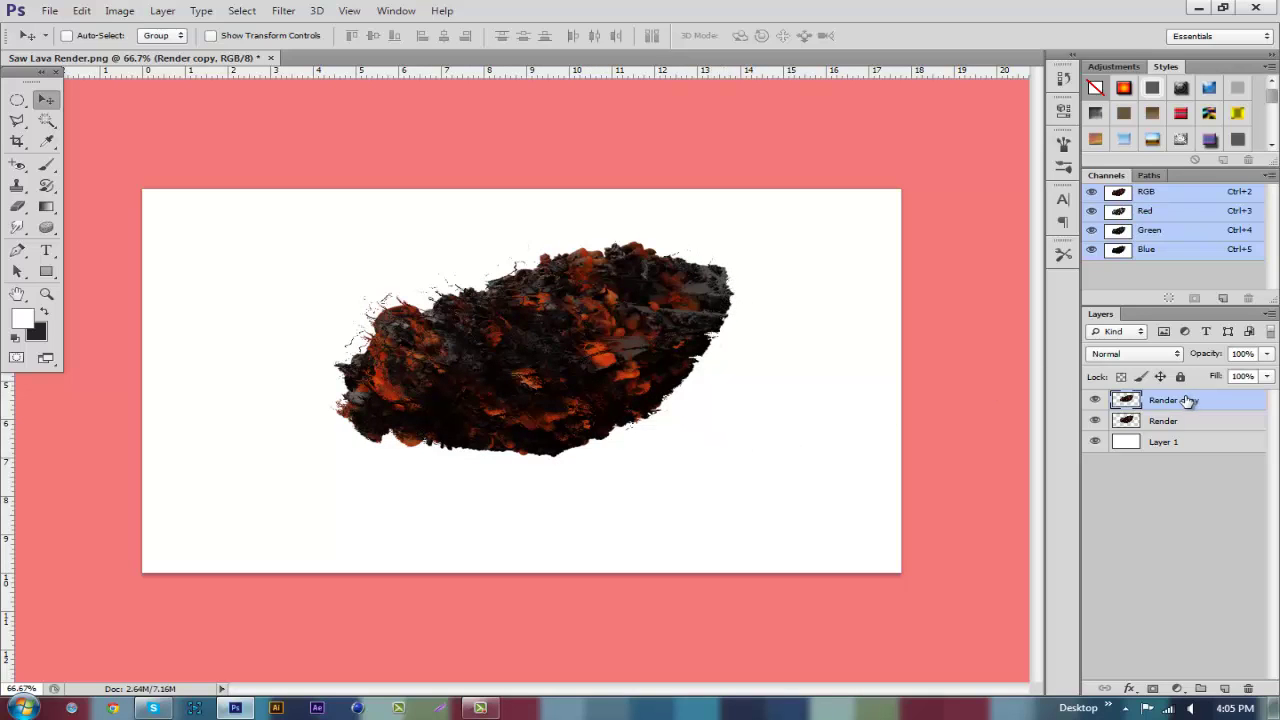
click(20, 207)
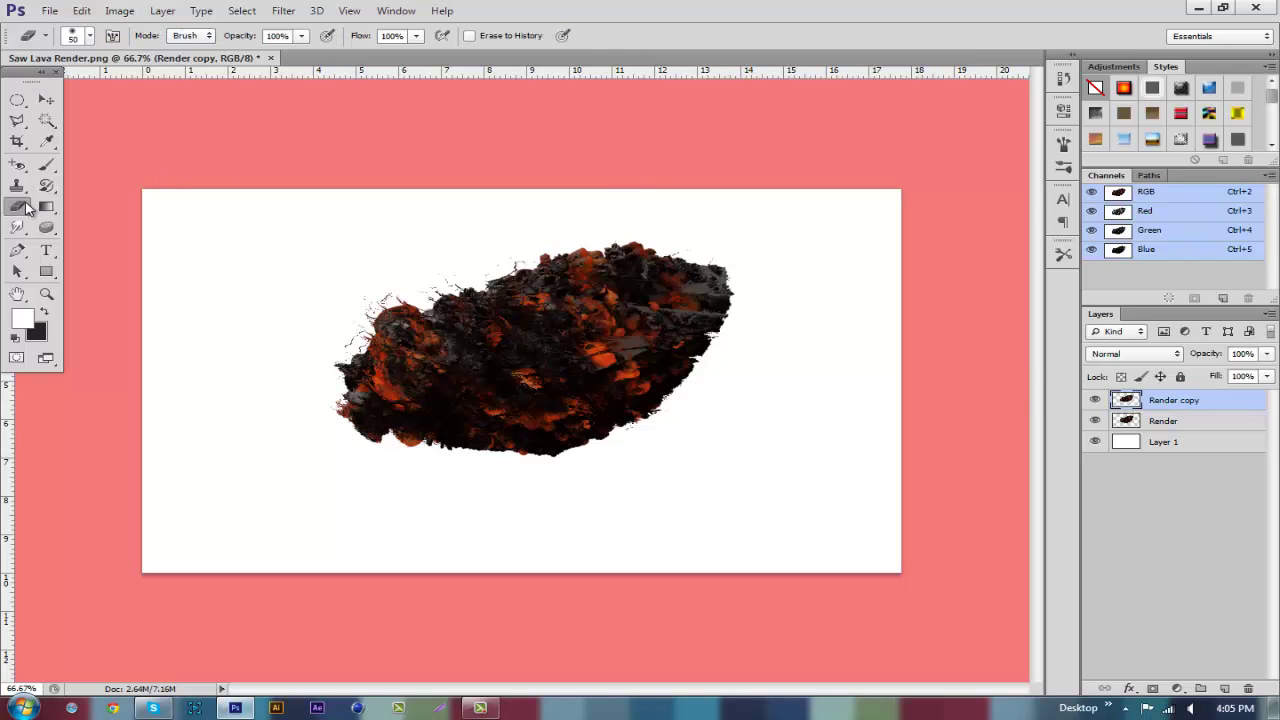
click(88, 37)
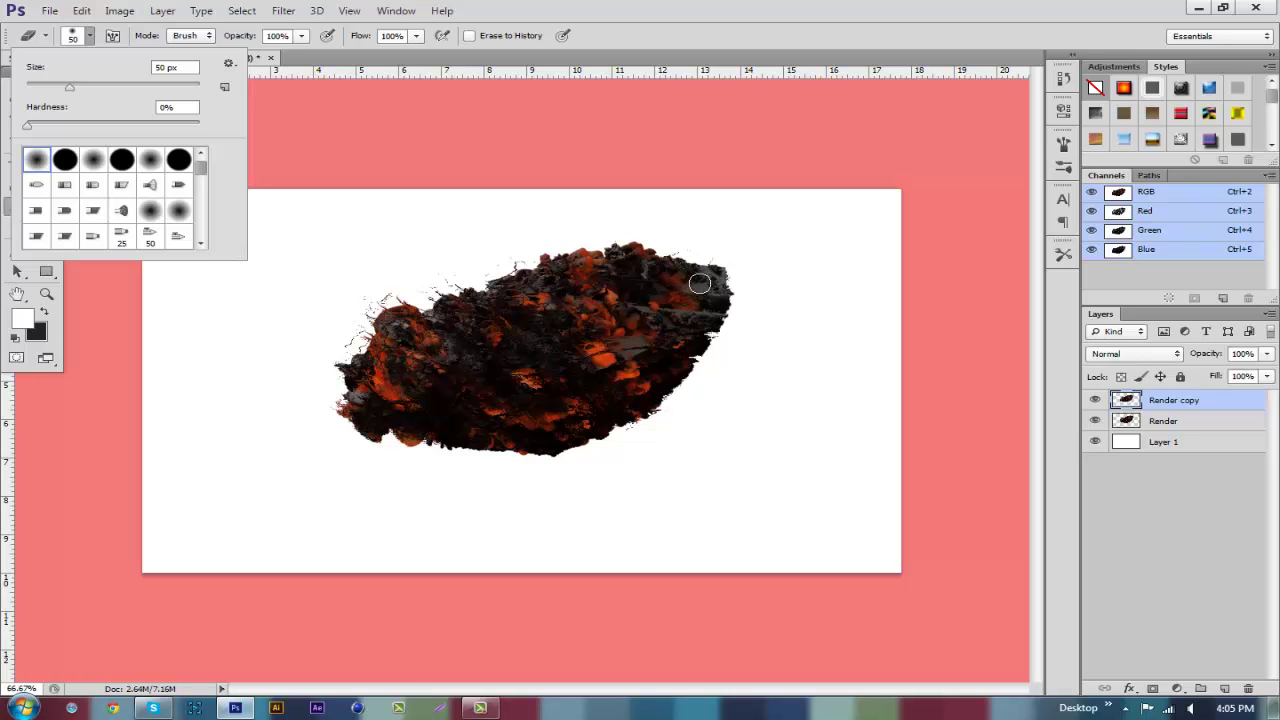
click(65, 160)
click(35, 160)
click(508, 123)
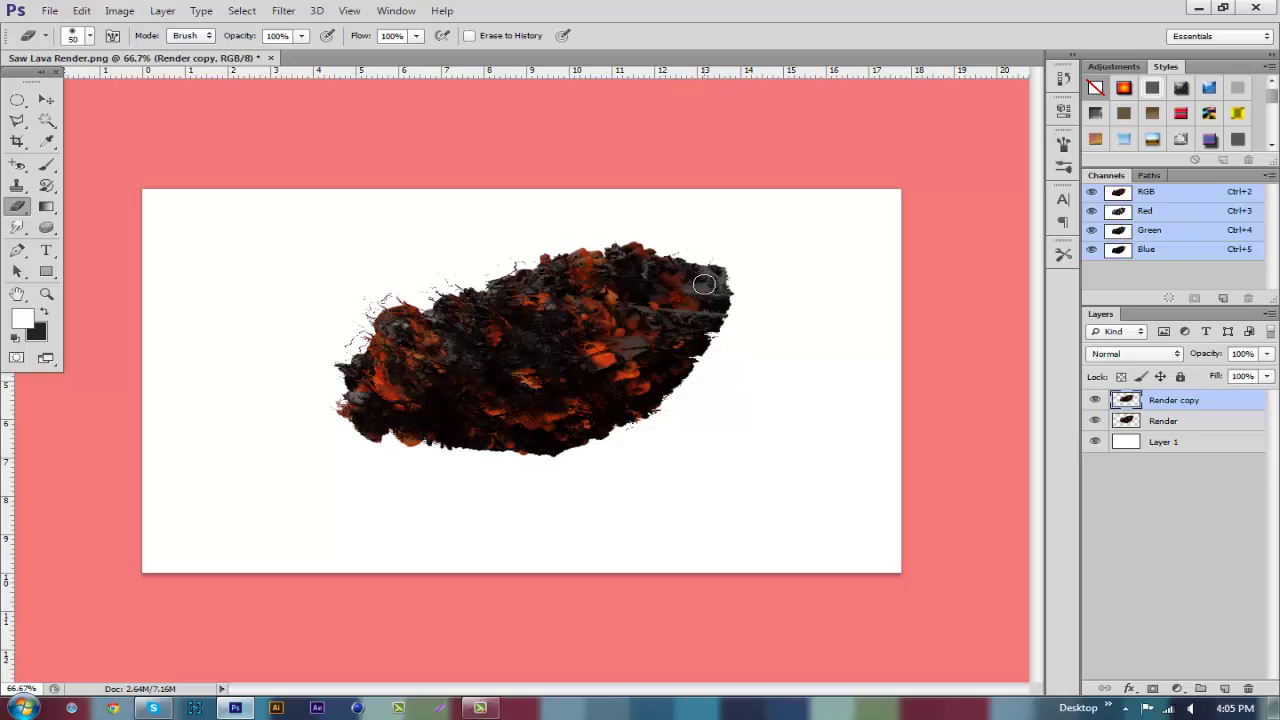
Step: Erase the middle of the distorted copy, undoing an earlier left-side stroke
mouse_move(510, 300)
mouse_down()
mouse_move(398, 340)
mouse_move(373, 363)
mouse_move(370, 409)
mouse_move(459, 429)
mouse_move(515, 418)
mouse_move(421, 418)
mouse_move(434, 382)
mouse_move(478, 350)
mouse_move(414, 382)
mouse_move(419, 360)
mouse_move(392, 368)
mouse_move(434, 386)
mouse_move(438, 357)
mouse_move(521, 331)
mouse_move(529, 352)
mouse_move(490, 391)
mouse_move(504, 380)
mouse_move(569, 389)
mouse_move(561, 427)
mouse_move(456, 416)
mouse_move(551, 381)
mouse_move(528, 415)
mouse_move(591, 430)
mouse_move(615, 394)
mouse_move(584, 422)
mouse_move(609, 391)
mouse_move(571, 411)
mouse_move(649, 372)
mouse_move(643, 356)
mouse_move(539, 360)
mouse_move(567, 306)
mouse_move(537, 350)
mouse_move(641, 310)
mouse_move(659, 342)
mouse_move(689, 331)
mouse_move(675, 298)
mouse_move(602, 300)
mouse_move(588, 316)
mouse_move(489, 340)
mouse_move(581, 318)
mouse_move(686, 356)
mouse_move(655, 339)
mouse_up()
key(ctrl+z)
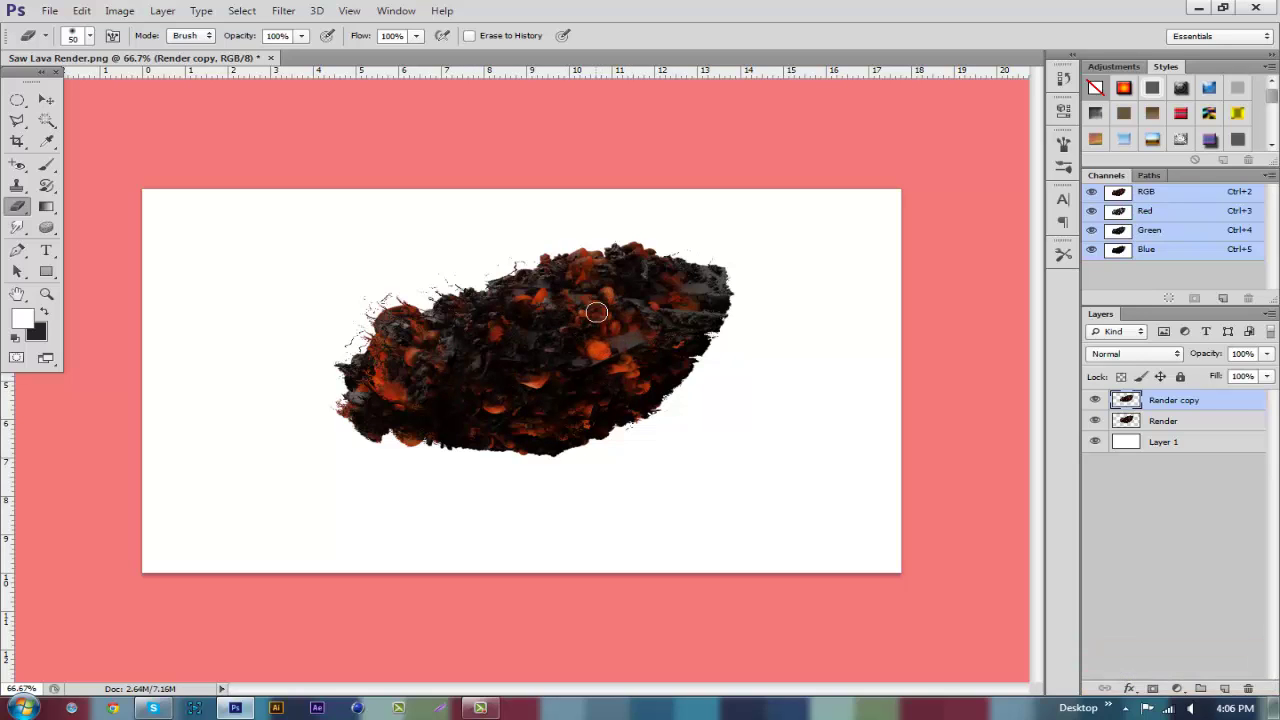
mouse_move(665, 297)
mouse_down()
mouse_move(621, 281)
mouse_move(593, 317)
mouse_up()
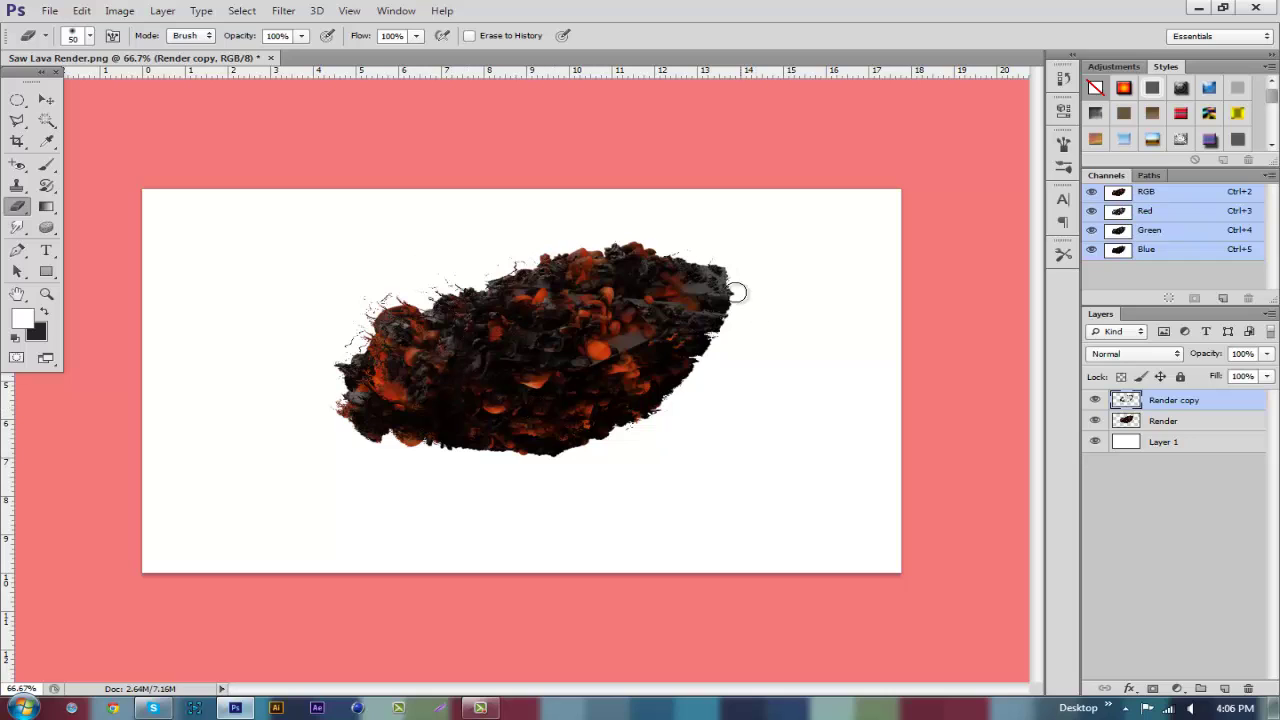
Step: Rename the Render copy layer to 'Displpacement'
click(46, 101)
double_click(1176, 400)
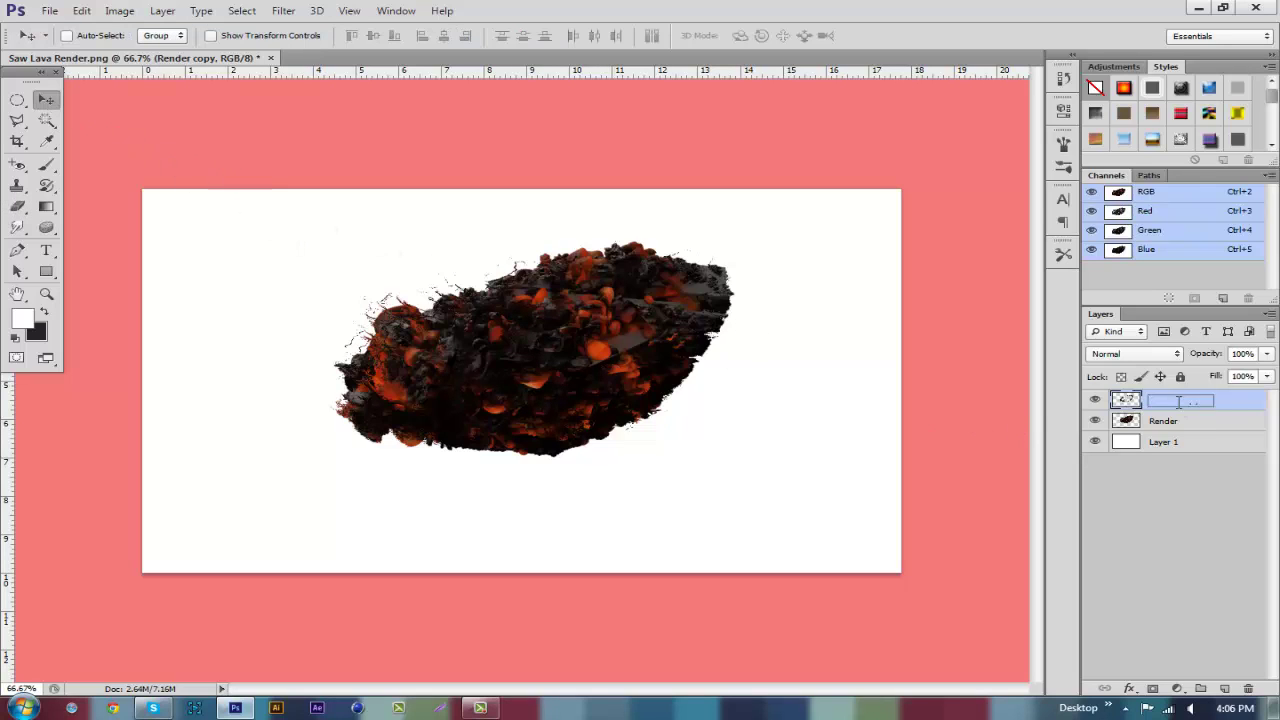
text(D)
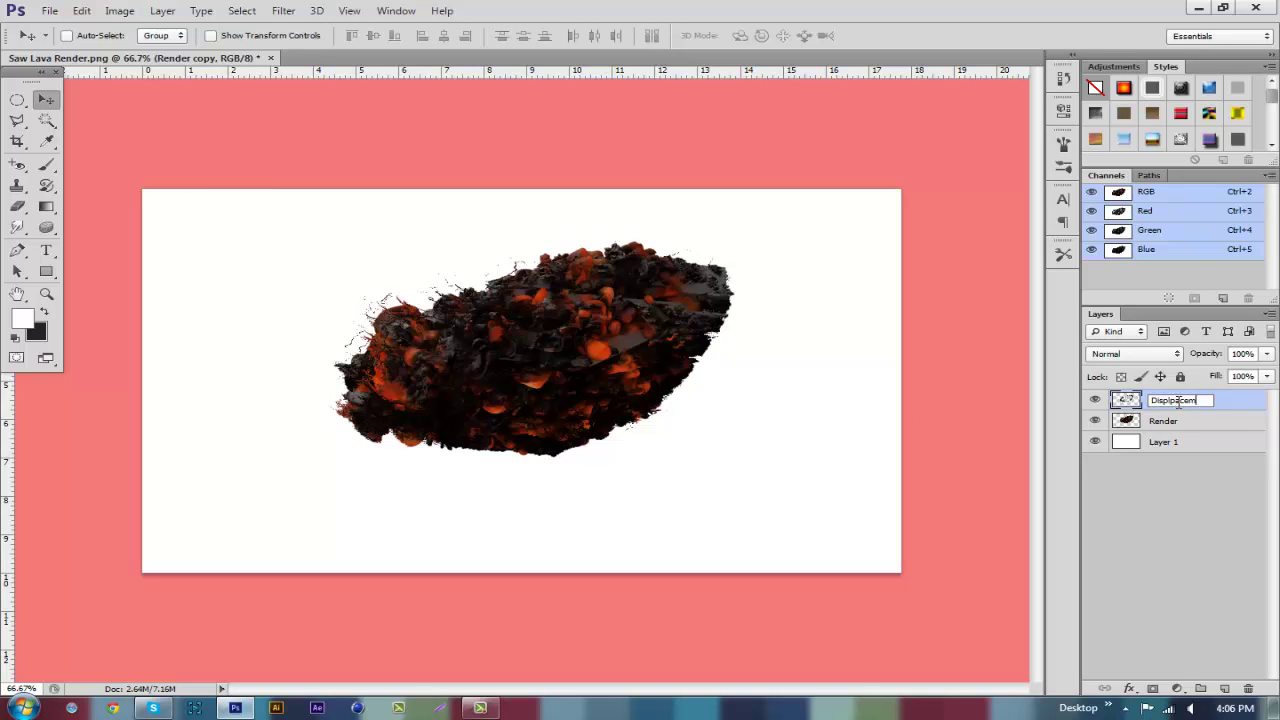
text(isplpacement)
key(Return)
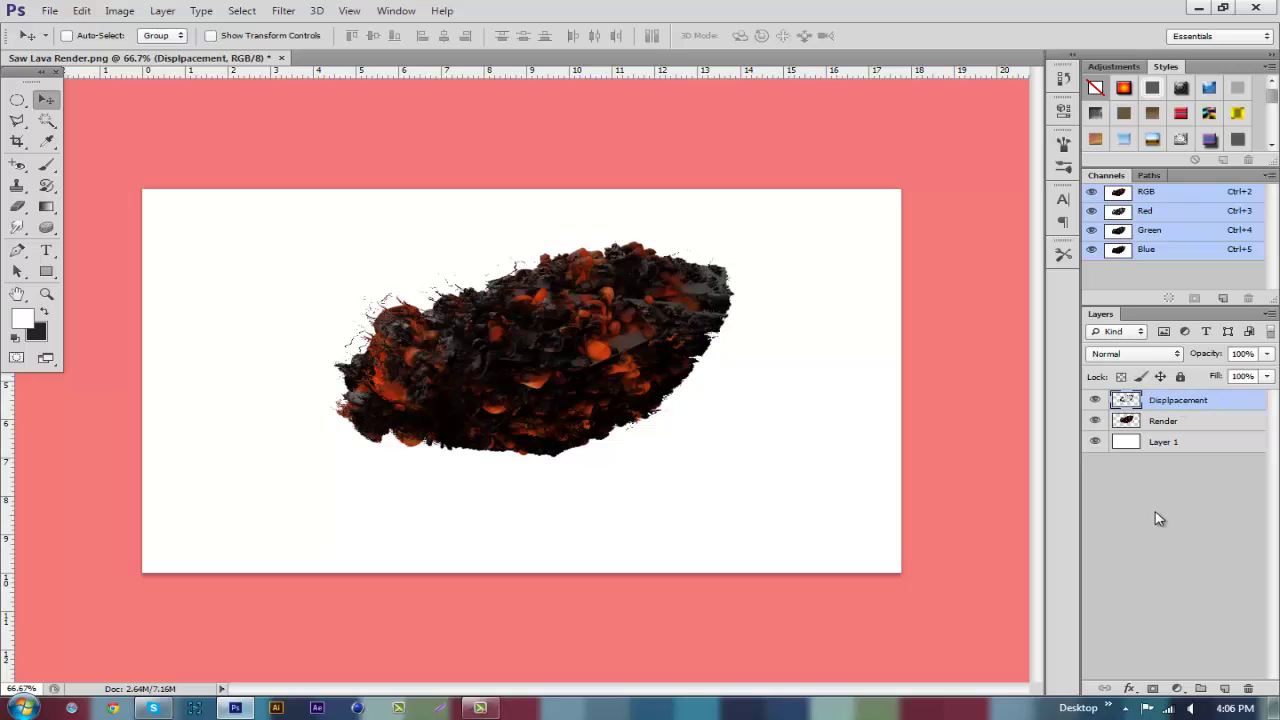